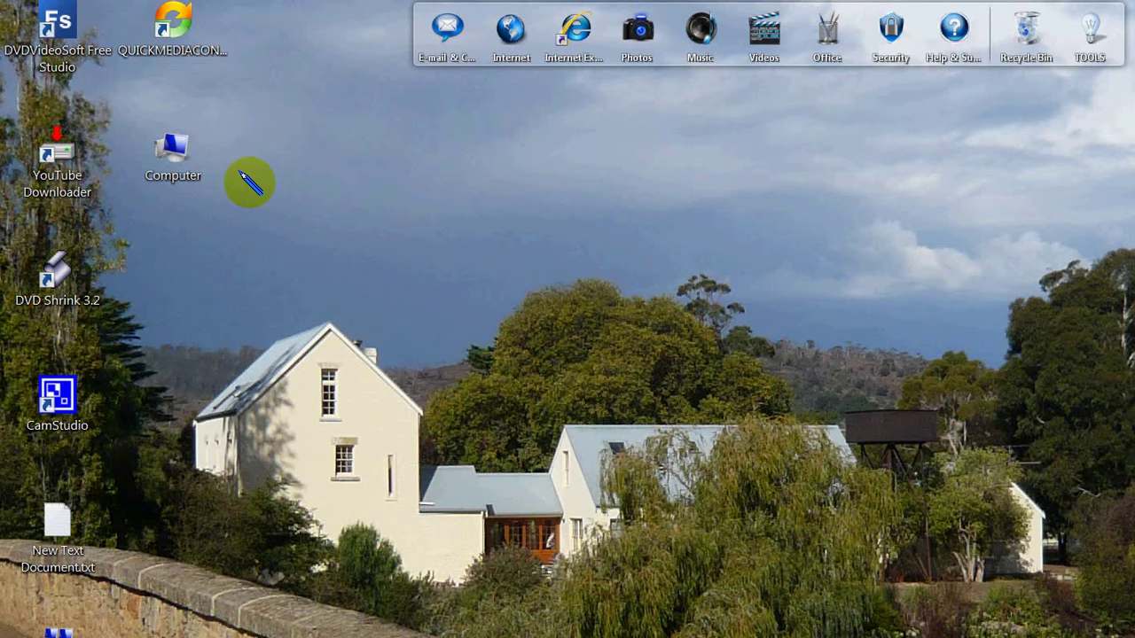
# Browse the desktop right-click menu's FileMenu Tools submenu entries.
pyautogui.rightClick(253, 184)
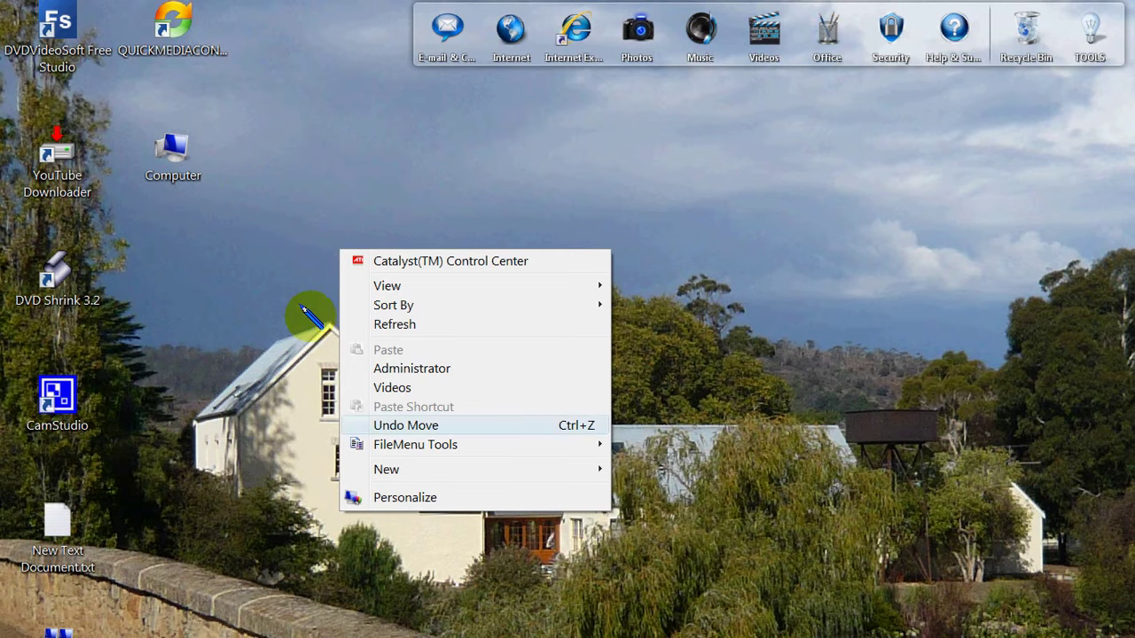
pyautogui.moveTo(415, 445)
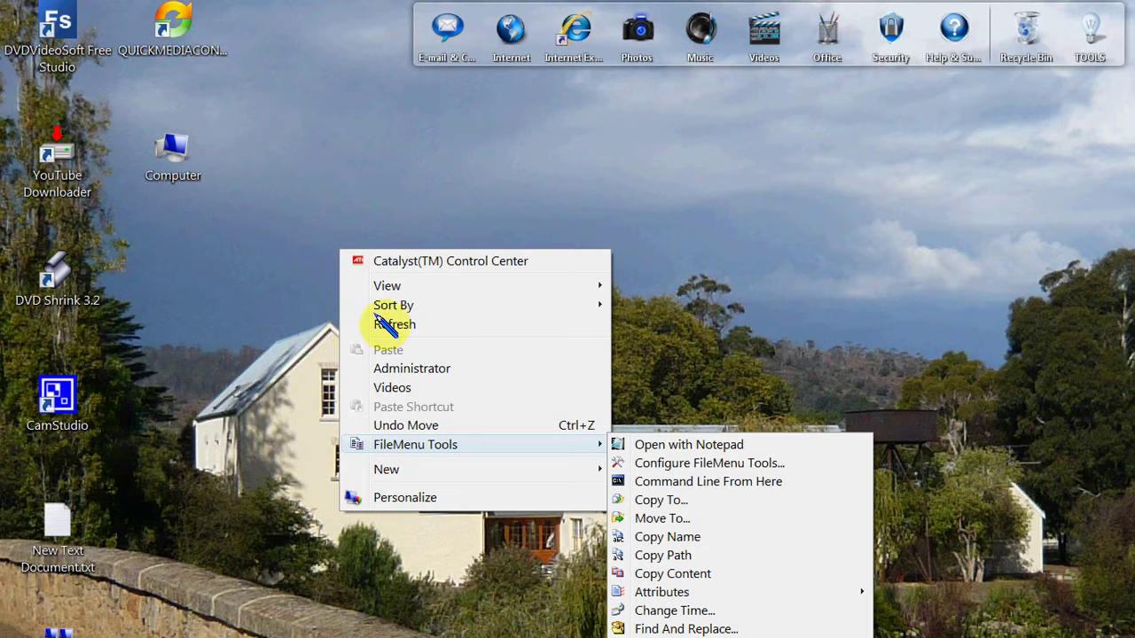
pyautogui.press('Right')
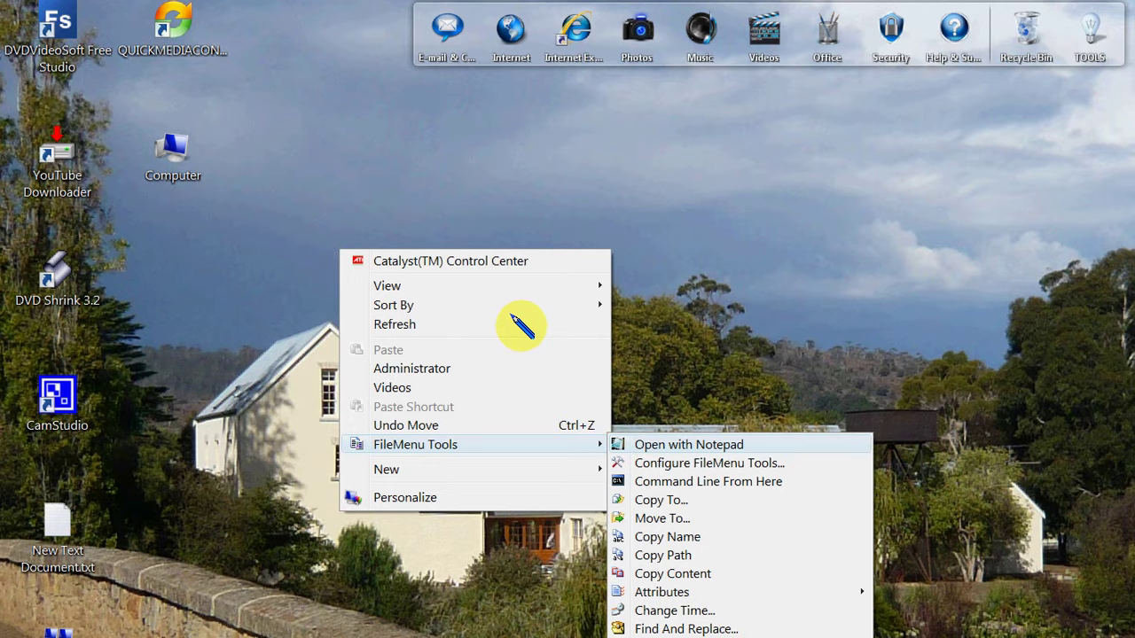
pyautogui.press('Down')
pyautogui.press('Down')
pyautogui.press('Down')
pyautogui.press('Down')
pyautogui.press('Down')
pyautogui.press('Down')
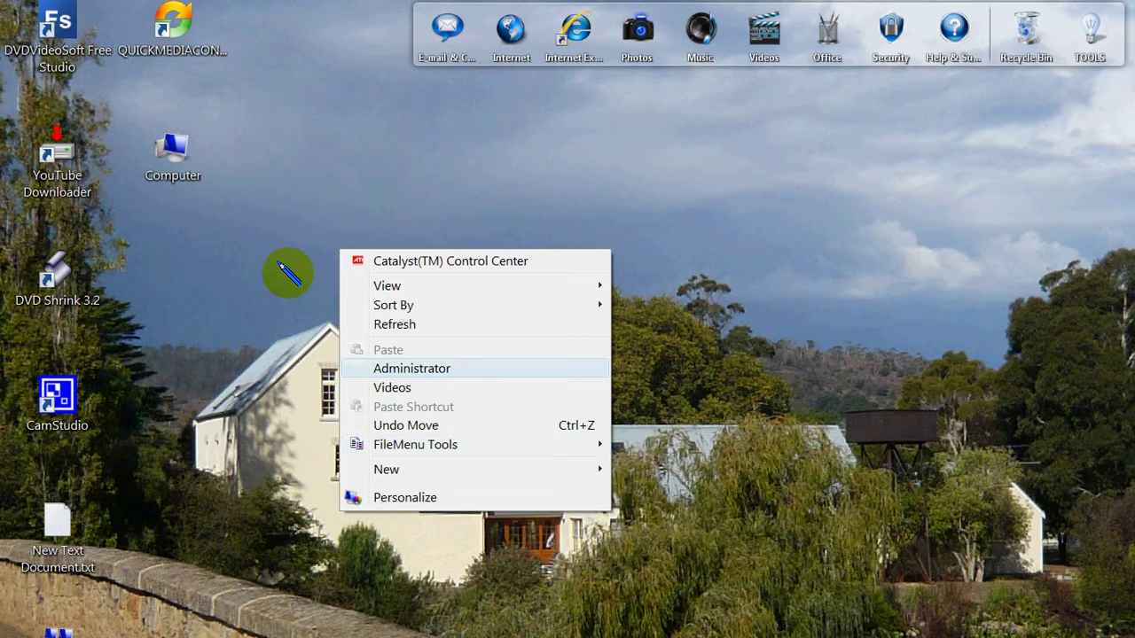
pyautogui.press('Down')
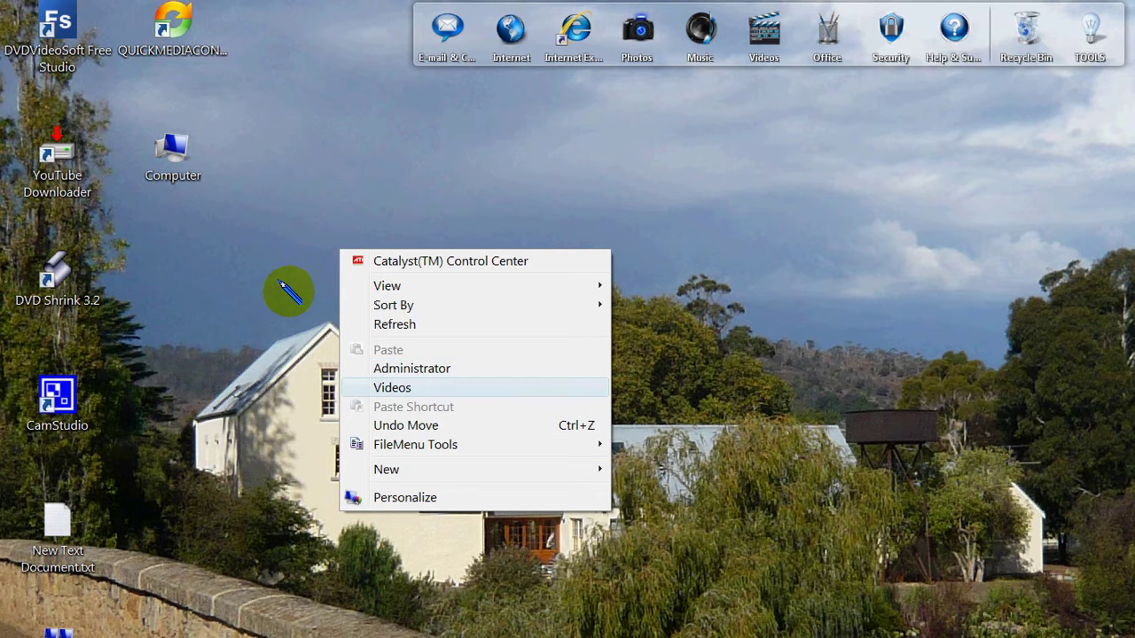
pyautogui.press('Down')
pyautogui.press('Down')
pyautogui.press('Down')
pyautogui.press('Right')
pyautogui.press('Down')
pyautogui.press('Down')
pyautogui.press('Down')
pyautogui.press('Down')
pyautogui.press('Down')
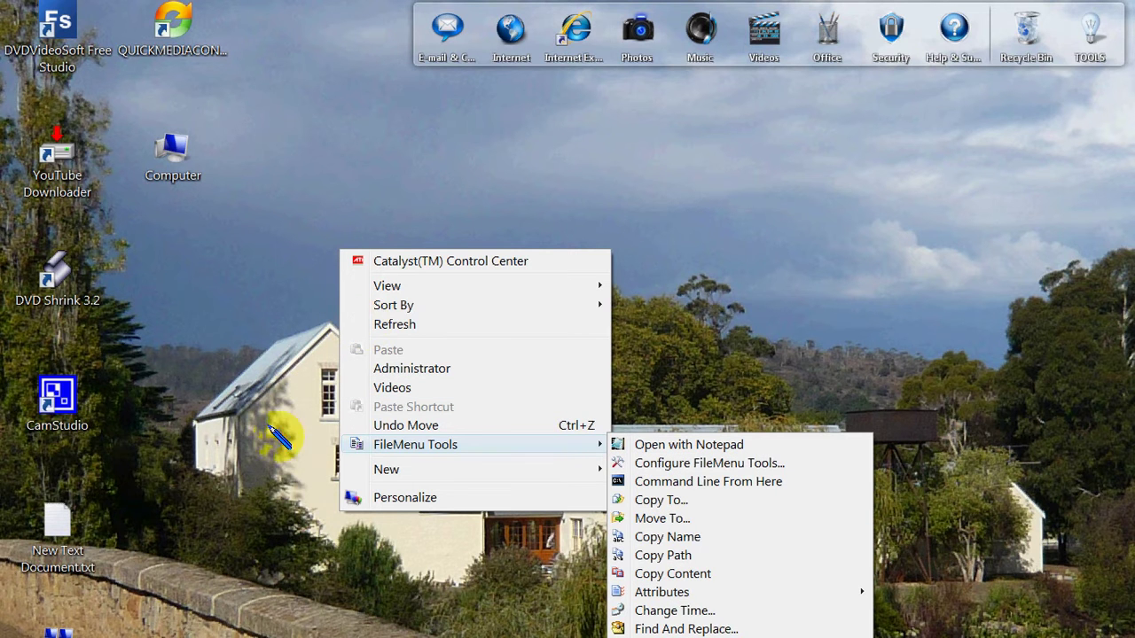
# Dismiss the desktop menu and launch Registry Editor via Run with regedit, selecting Computer.
pyautogui.press('Return')
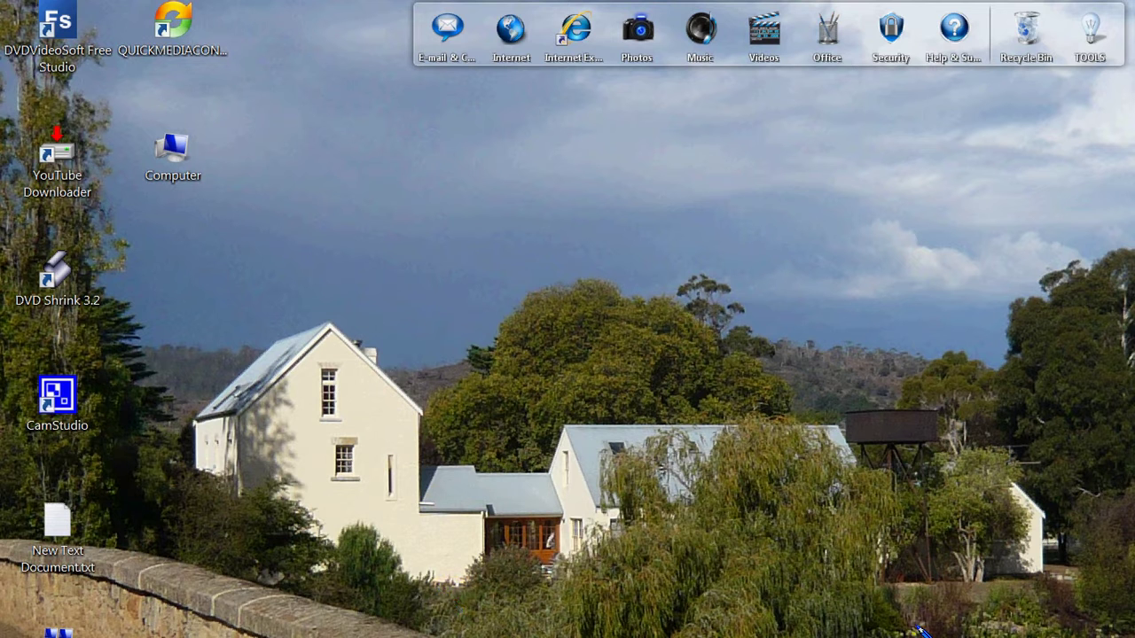
pyautogui.press('super+r')
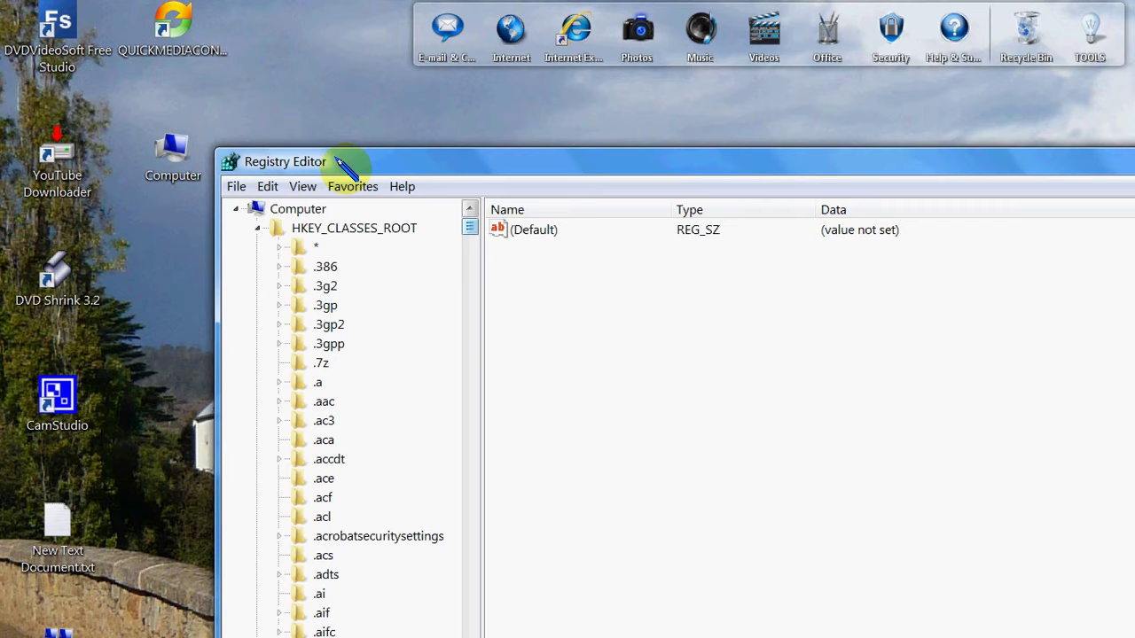
pyautogui.press('Up')
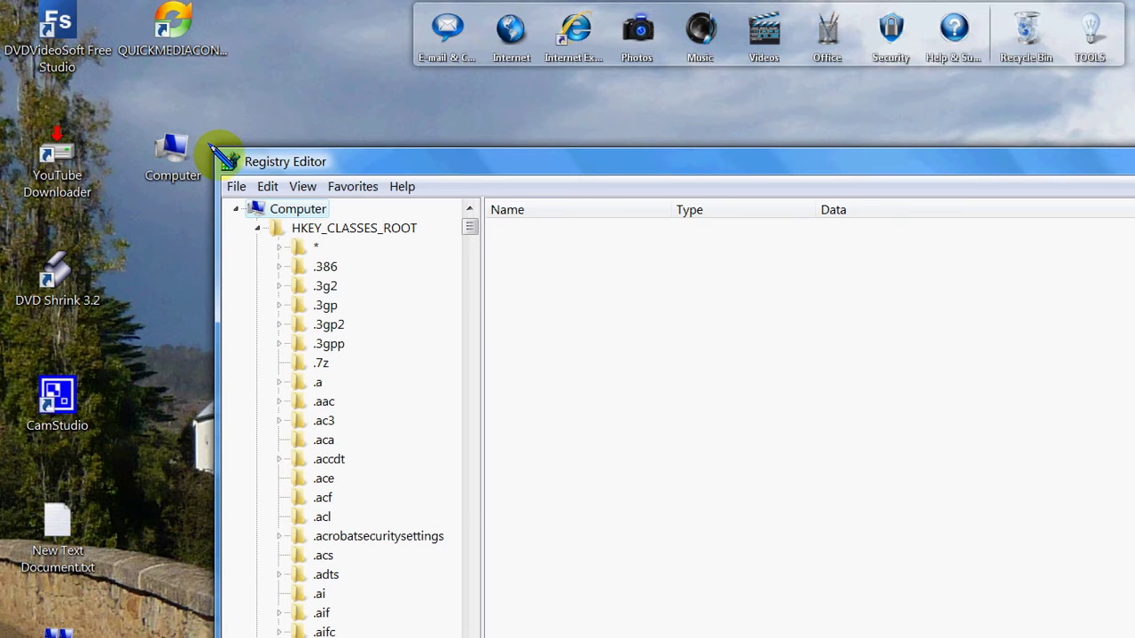
# Scroll down the HKEY_CLASSES_ROOT key list to the Directory key.
pyautogui.press('Down')
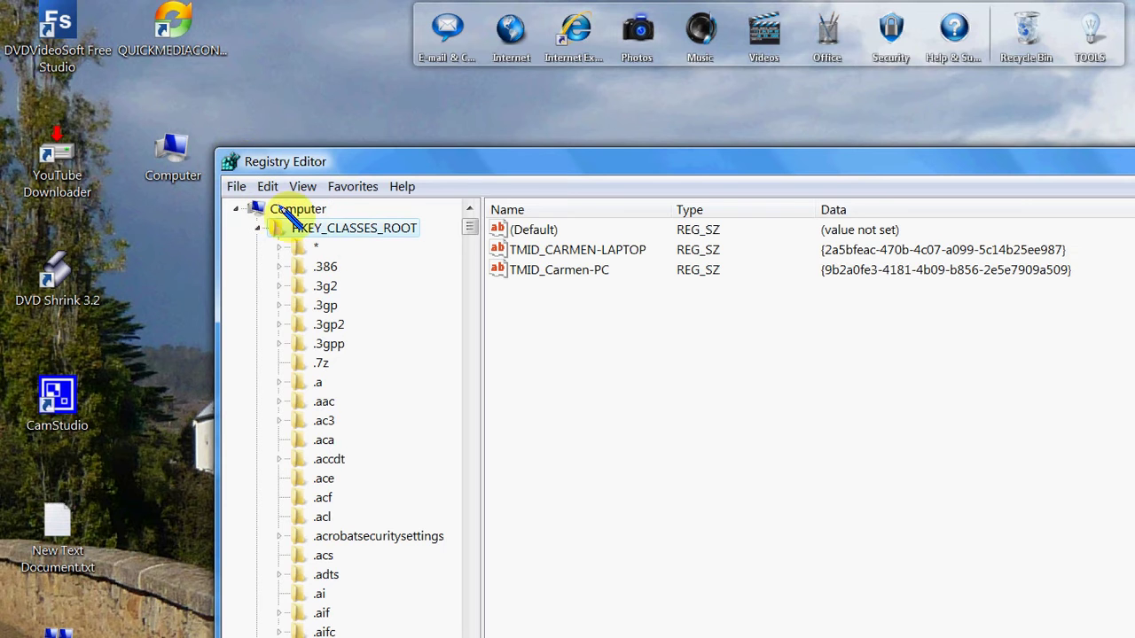
pyautogui.scroll(-15, 344, 177)
pyautogui.scroll(-15, 346, 192)
pyautogui.scroll(-15, 347, 195)
pyautogui.scroll(-10, 341, 208)
pyautogui.scroll(-15, 341, 217)
pyautogui.scroll(-15, 337, 223)
pyautogui.scroll(-15, 337, 228)
pyautogui.scroll(-15, 334, 228)
pyautogui.scroll(-15, 337, 236)
pyautogui.scroll(-15, 339, 244)
pyautogui.scroll(10, 328, 266)
pyautogui.scroll(10, 329, 254)
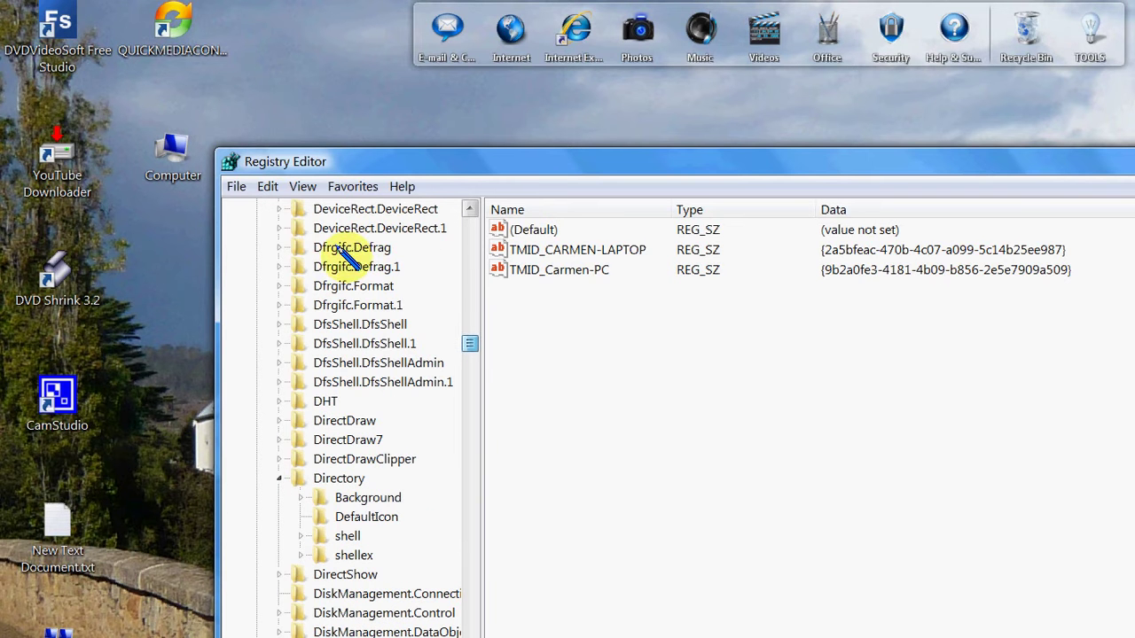
# Expand Directory\Background and select its shell subkey.
pyautogui.press('Down')
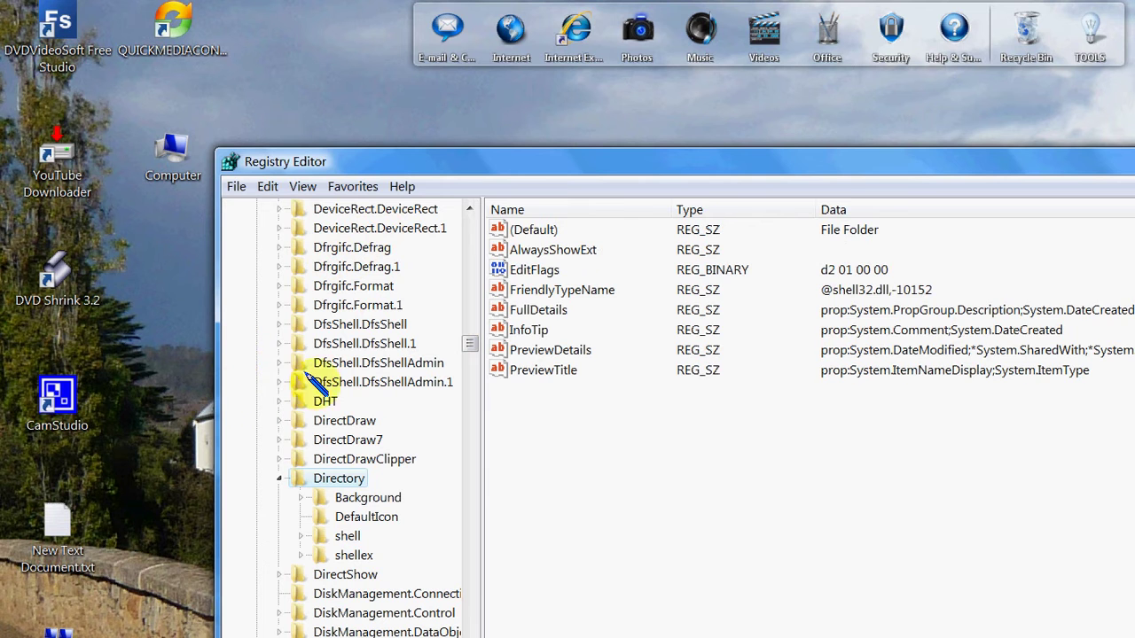
pyautogui.press('Down')
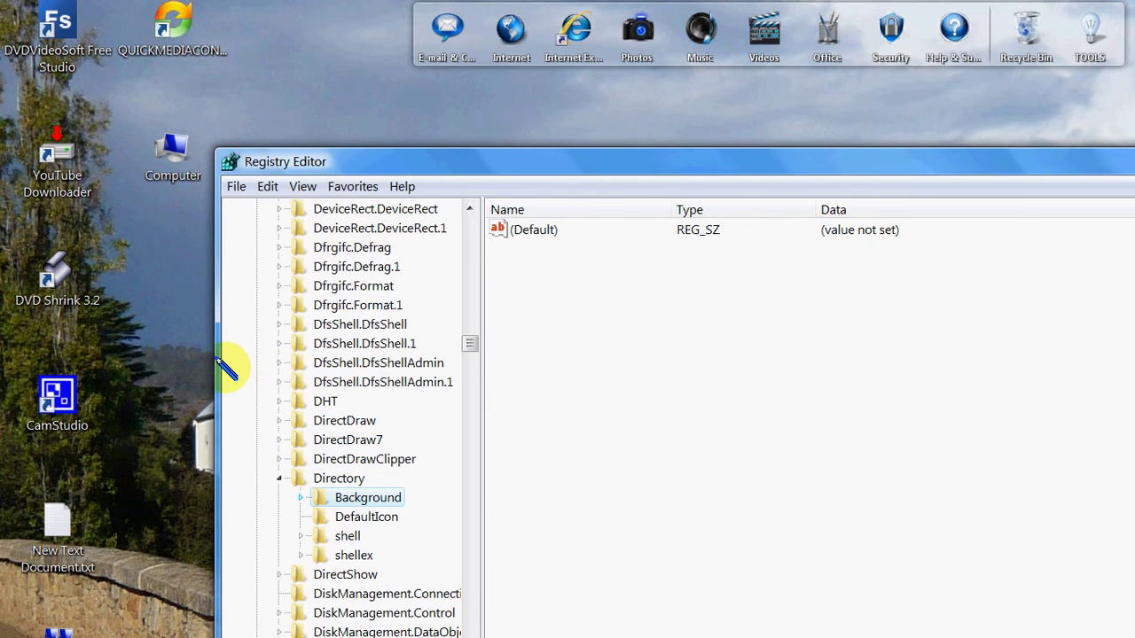
pyautogui.press('Right')
pyautogui.press('Down')
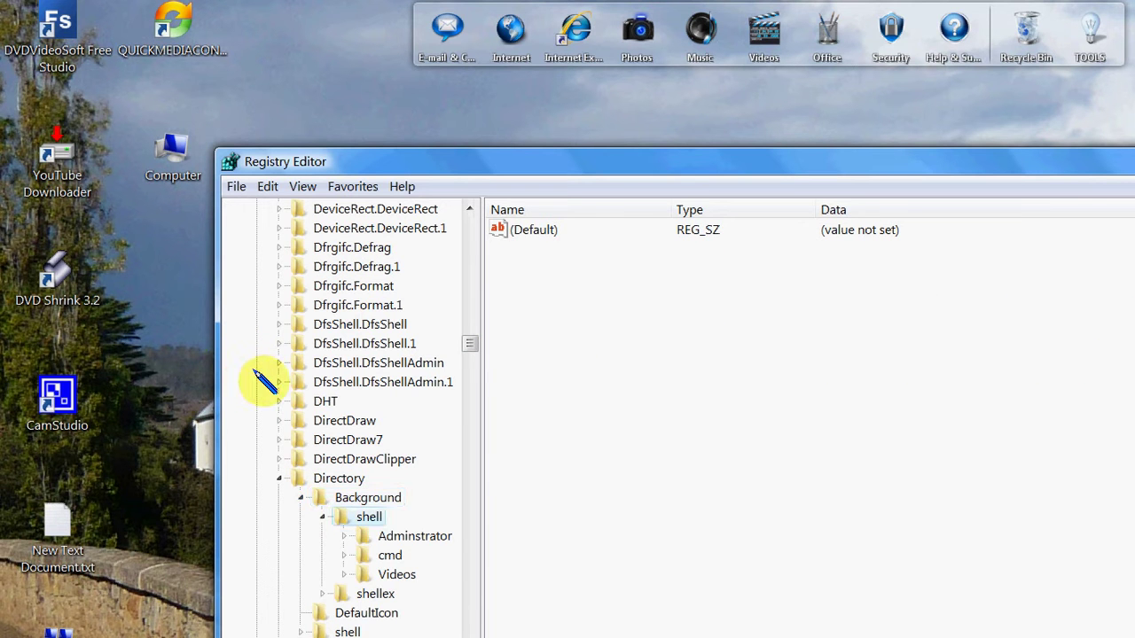
# Create a new key named Office under Directory\Background\shell.
pyautogui.hotkey('shift', 'F10')
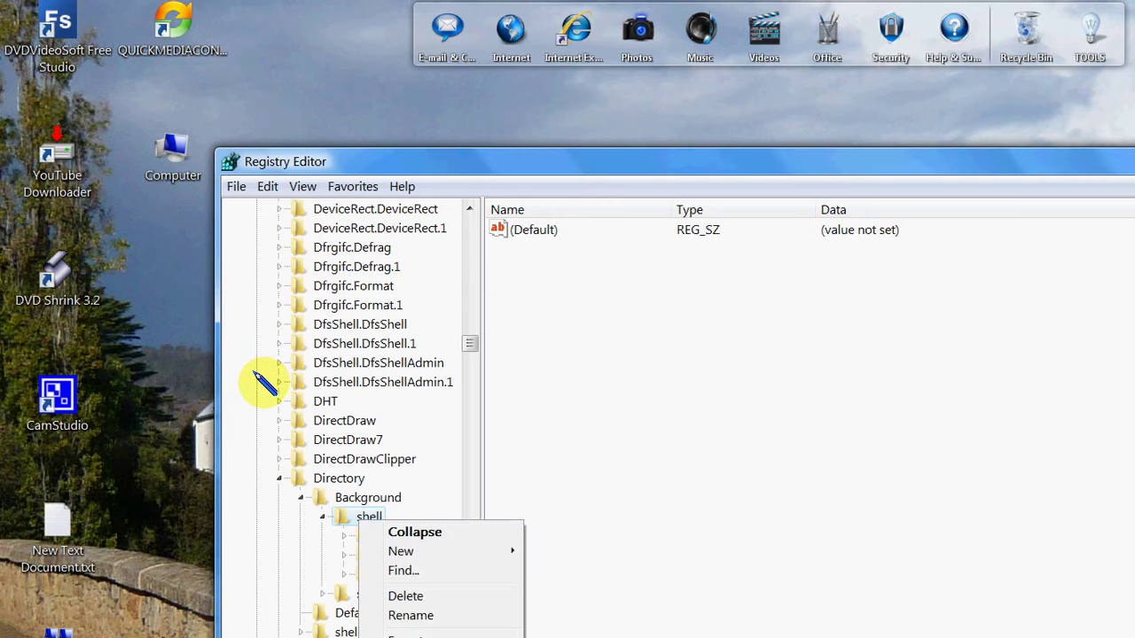
pyautogui.press('Down')
pyautogui.press('Down')
pyautogui.press('Right')
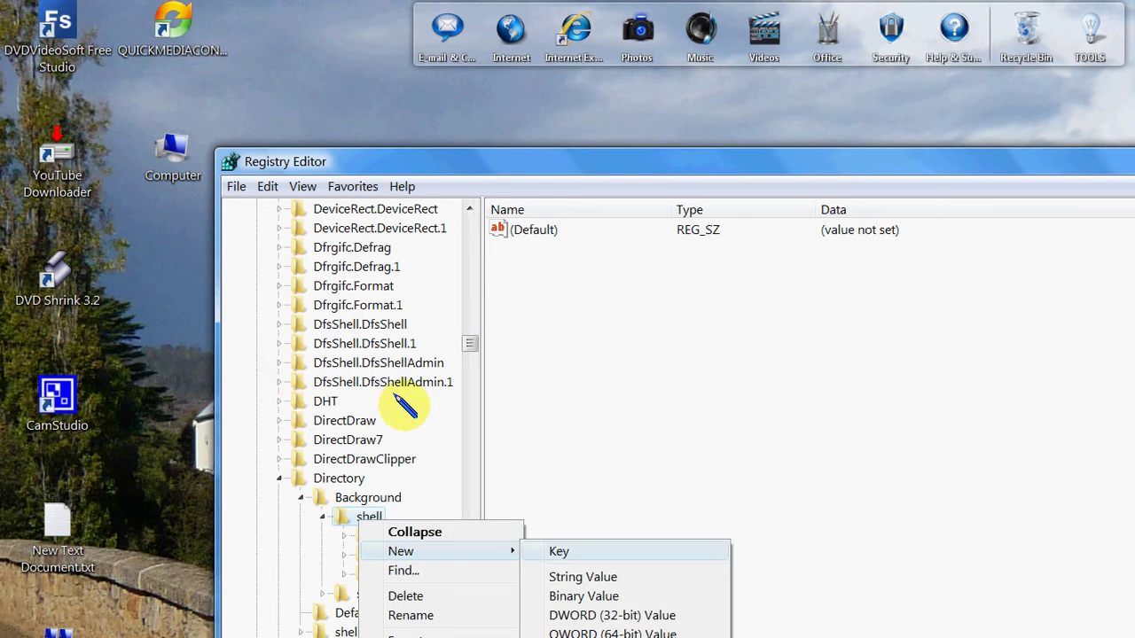
pyautogui.press('Return')
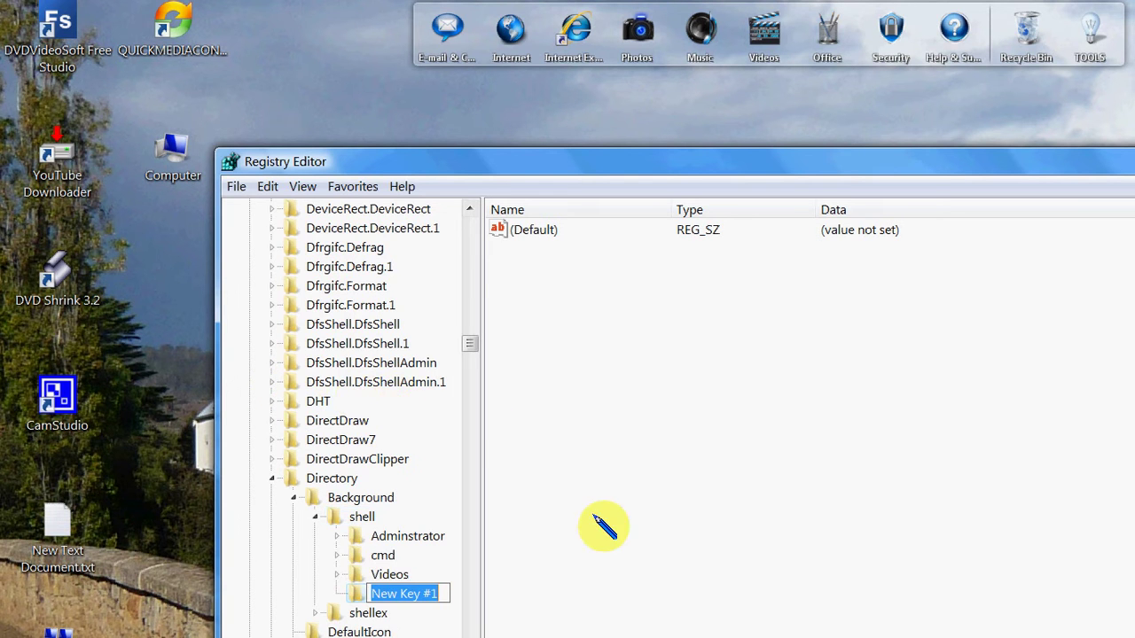
pyautogui.write('O')
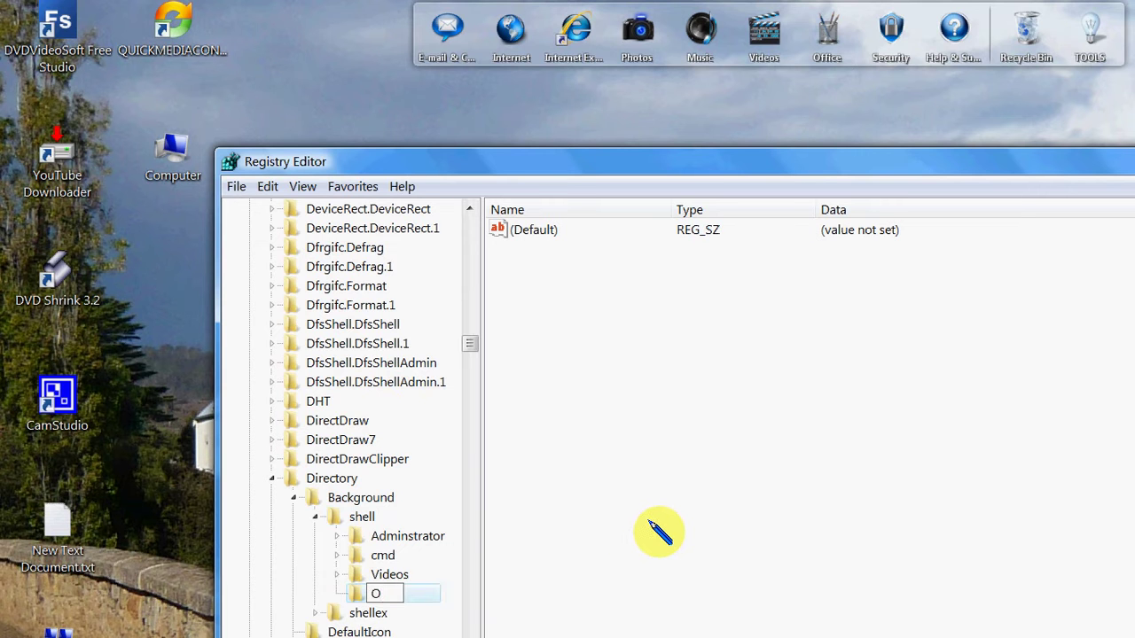
pyautogui.write('ffice')
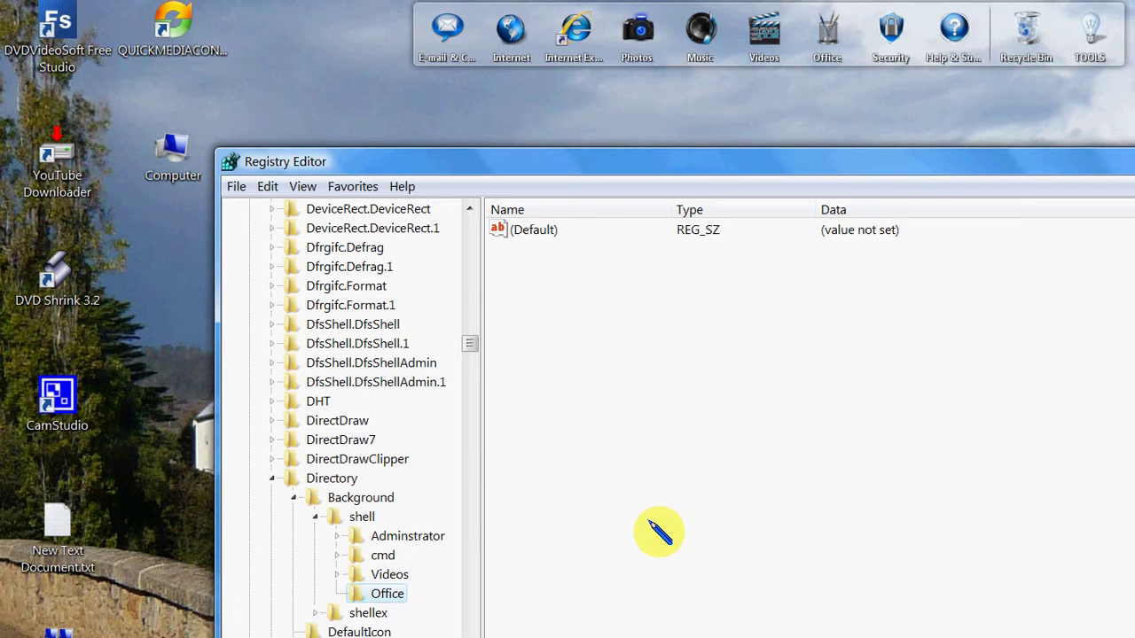
pyautogui.press('Return')
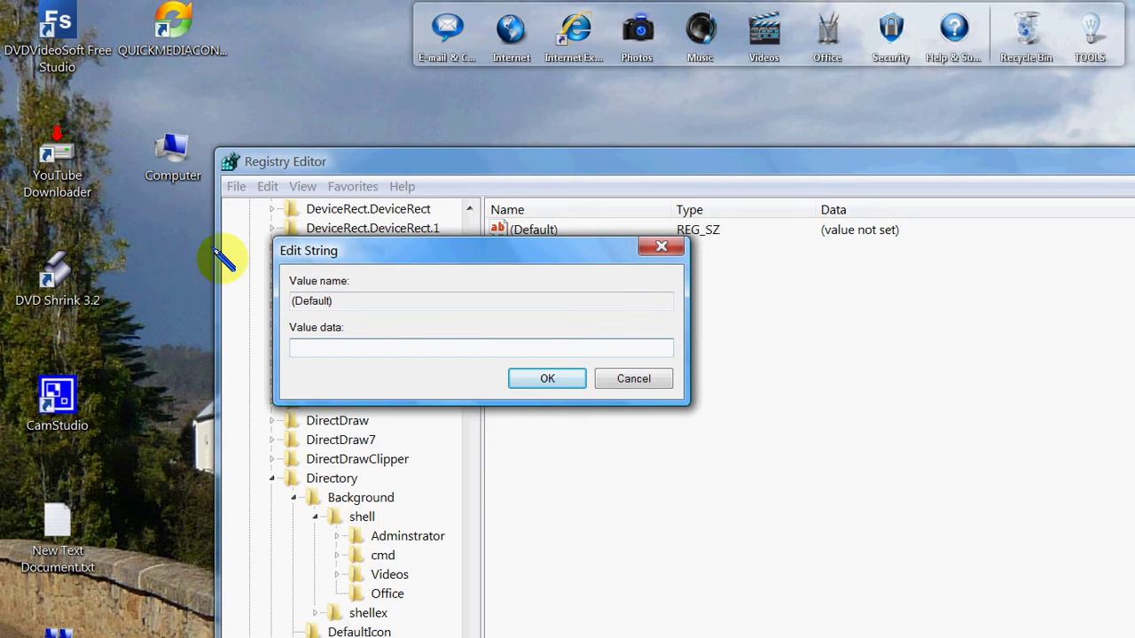
# Set the Office key's (Default) value data to 'Office'.
pyautogui.write('0')
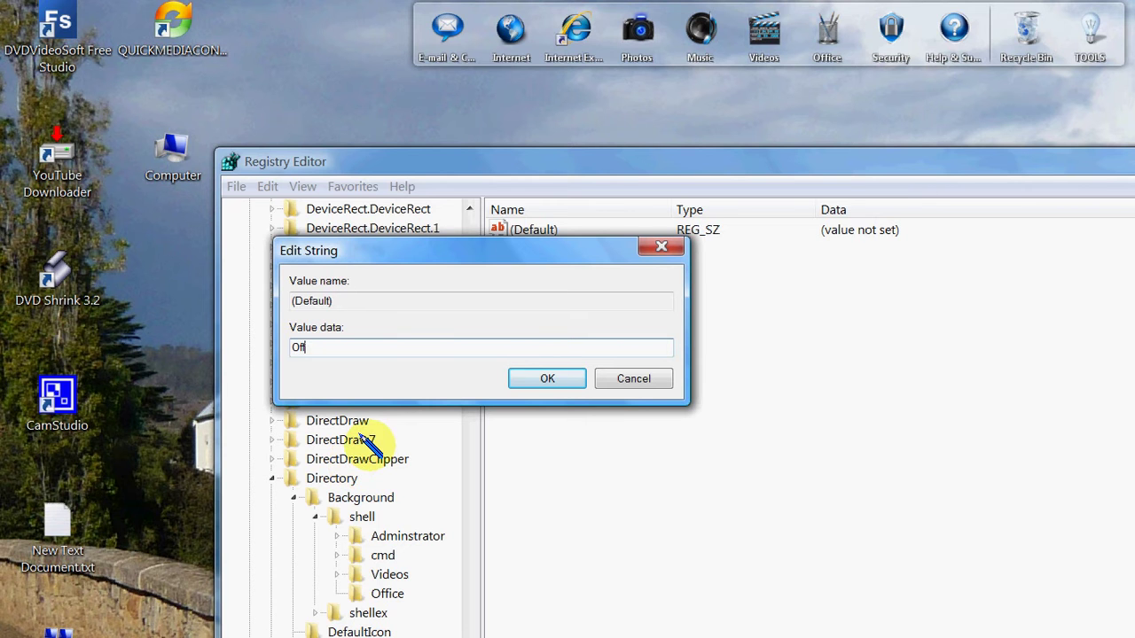
pyautogui.press('Return')
pyautogui.click(280, 433)
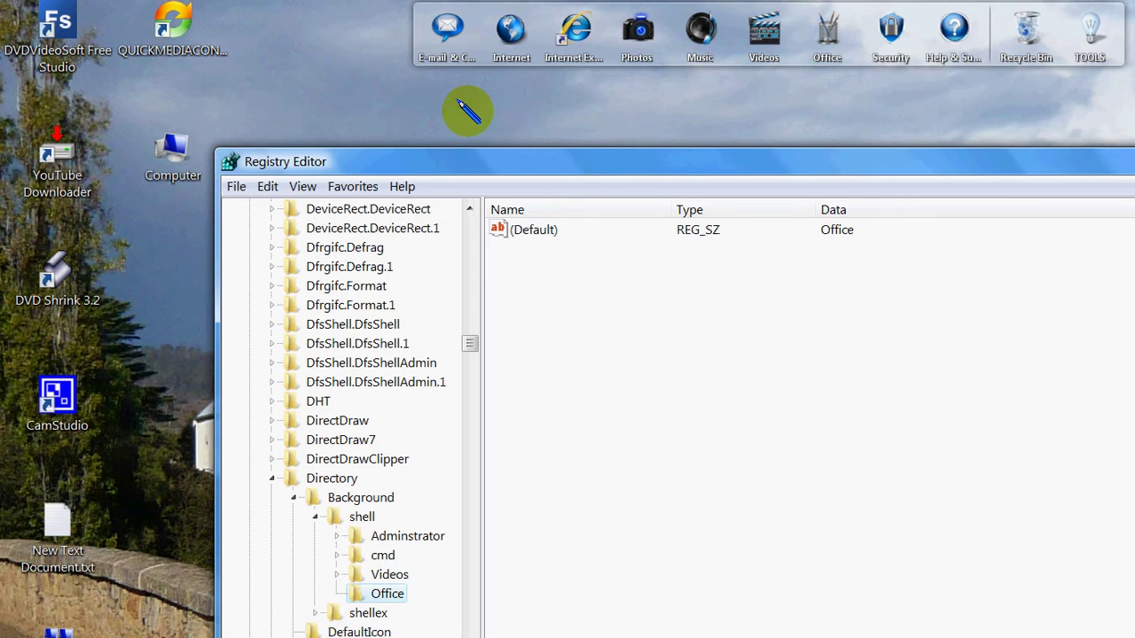
# Add a Command subkey under Office and open its empty (Default) value for editing.
pyautogui.moveTo(456, 161); pyautogui.dragTo(366, 6)
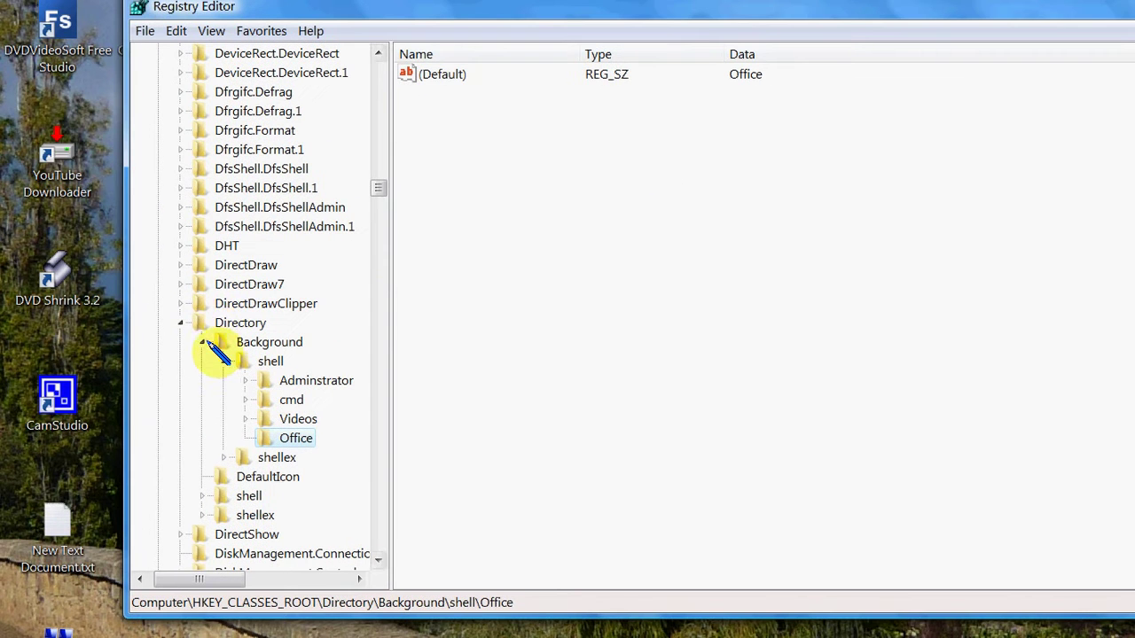
pyautogui.hotkey('shift', 'F10')
pyautogui.press('Down')
pyautogui.press('Right')
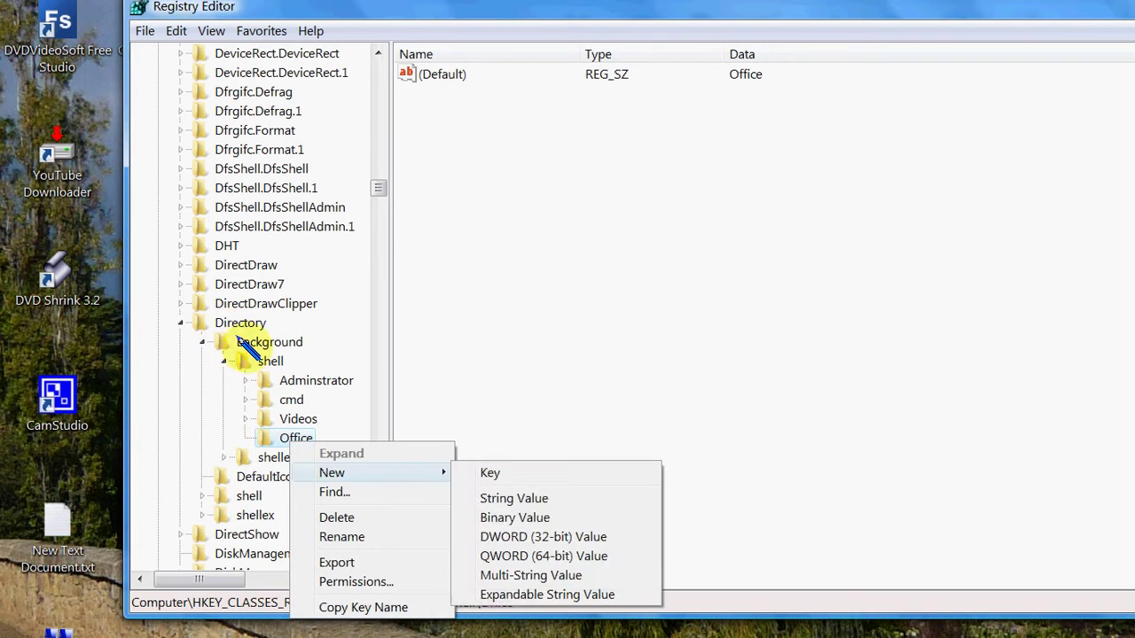
pyautogui.press('Return')
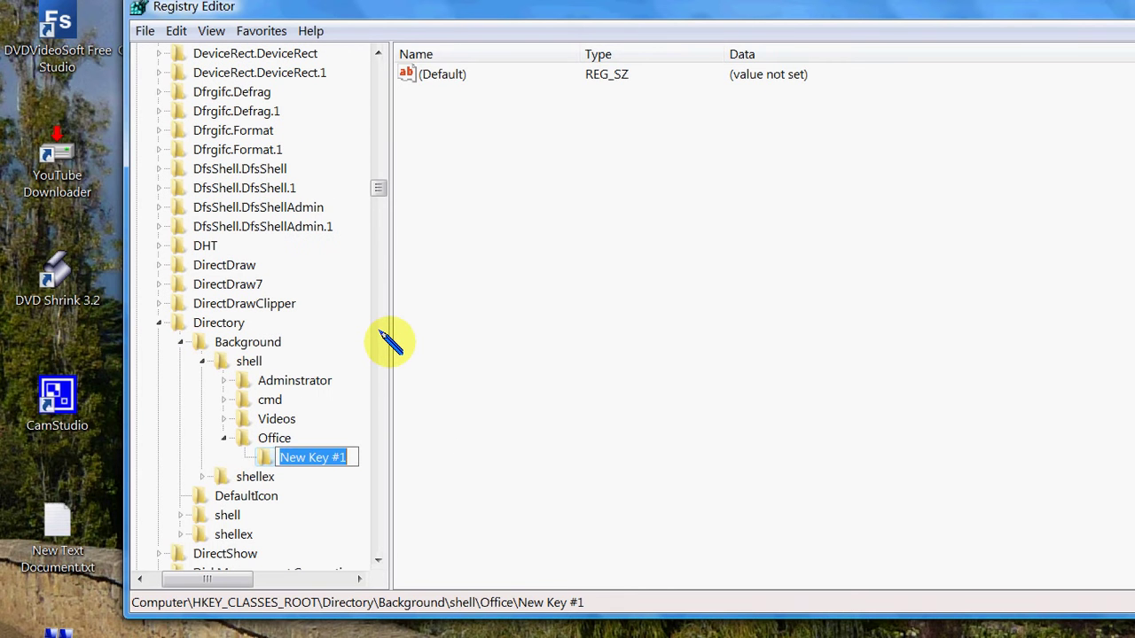
pyautogui.write('Command')
pyautogui.press('Return')
pyautogui.press('Tab')
pyautogui.press('Return')
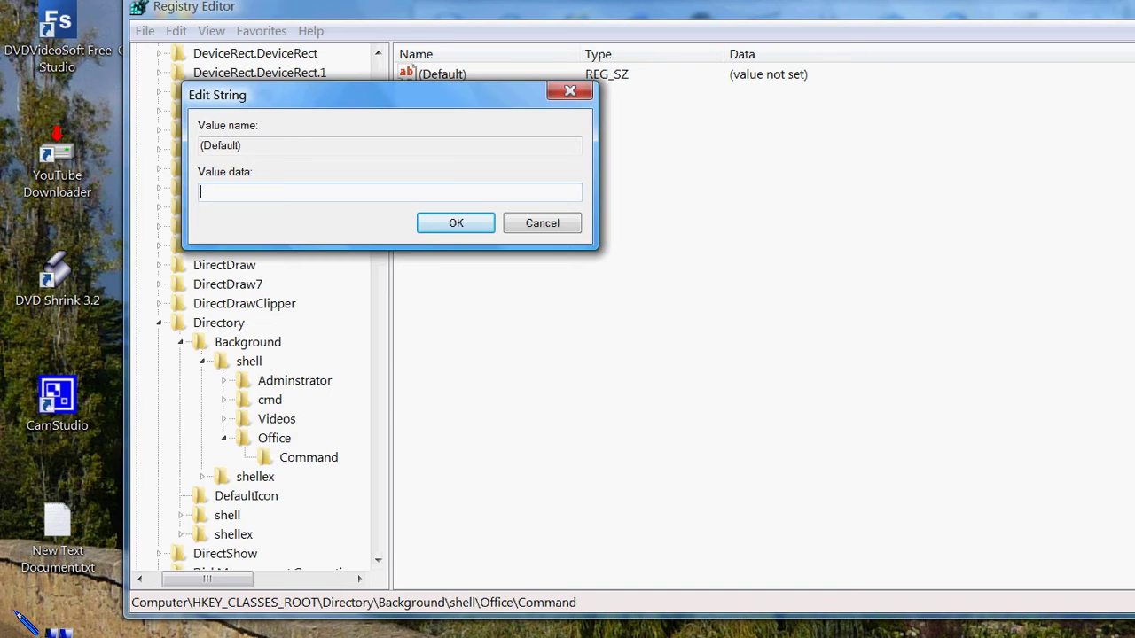
# Copy the Start Menu's Microsoft Office folder path with FileMenu Tools > Copy Path.
pyautogui.click(17, 622)
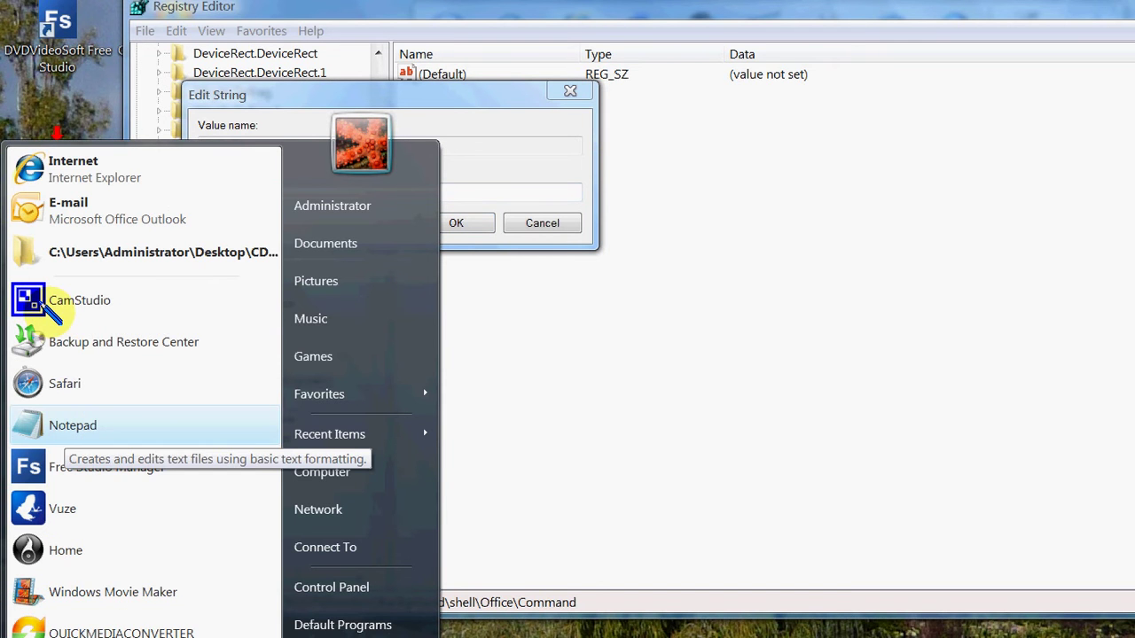
pyautogui.click(53, 633)
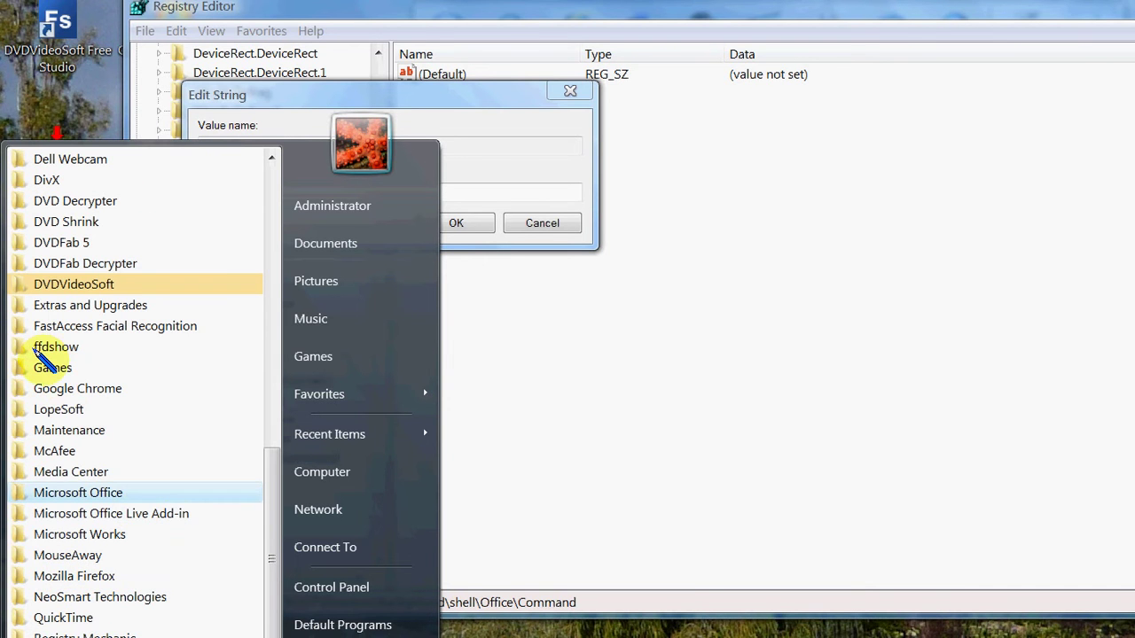
pyautogui.press('Return')
pyautogui.hotkey('shift', 'F10')
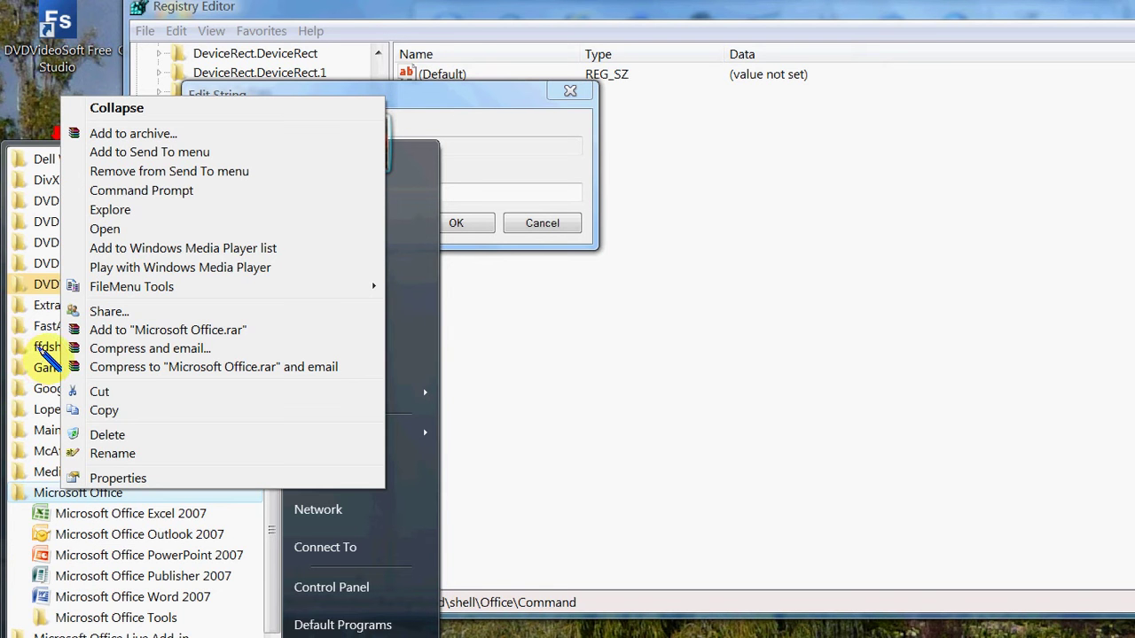
pyautogui.press('Up')
pyautogui.press('Up')
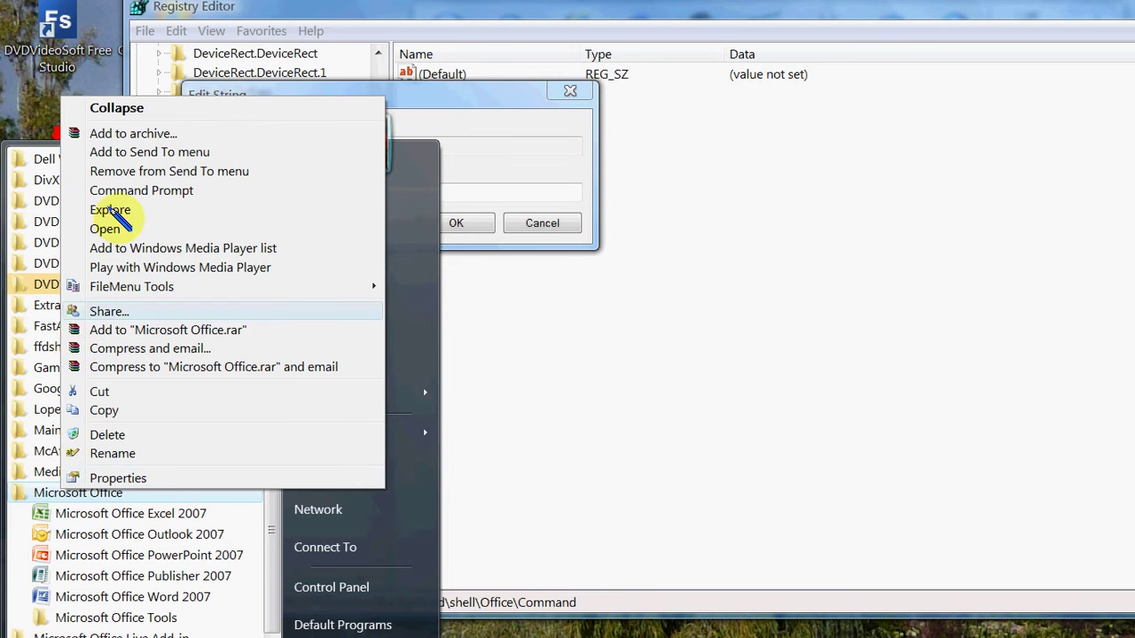
pyautogui.press('Right')
pyautogui.press('Down')
pyautogui.press('Down')
pyautogui.press('Down')
pyautogui.press('Down')
pyautogui.press('Down')
pyautogui.press('Down')
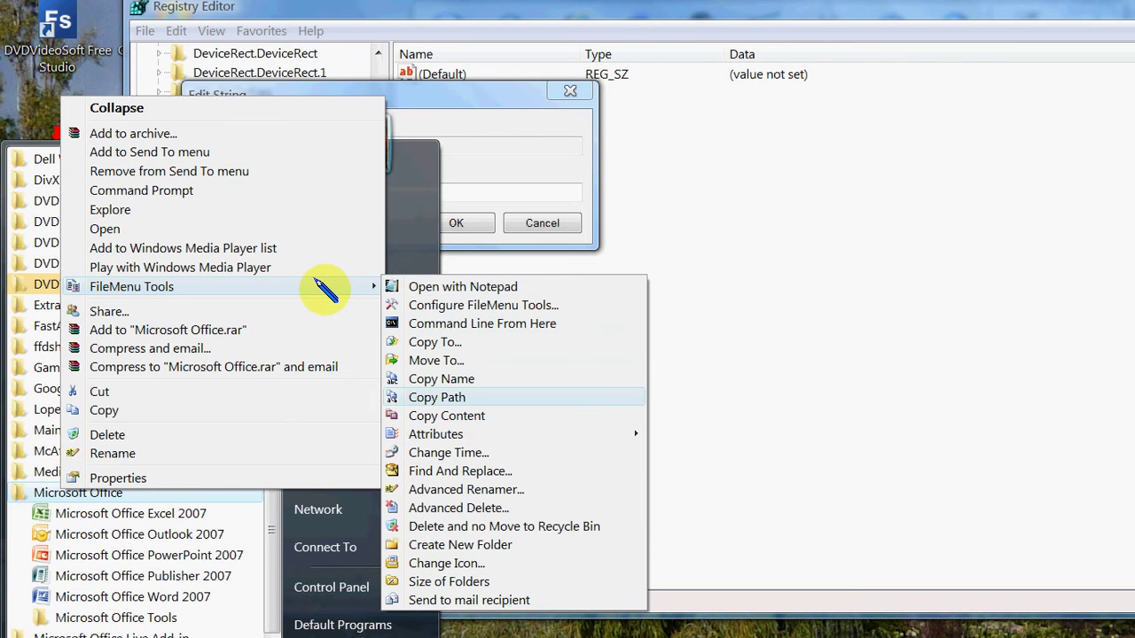
pyautogui.press('Return')
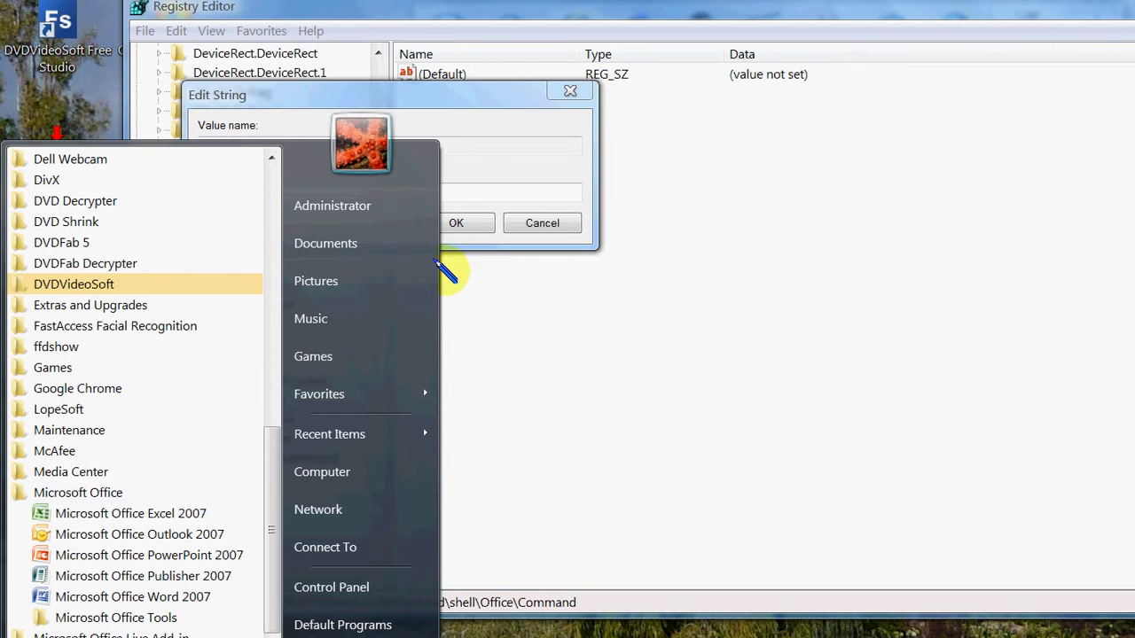
# Set the Command (Default) value to 'explorer' followed by the pasted Microsoft Office folder path.
pyautogui.click(349, 129)
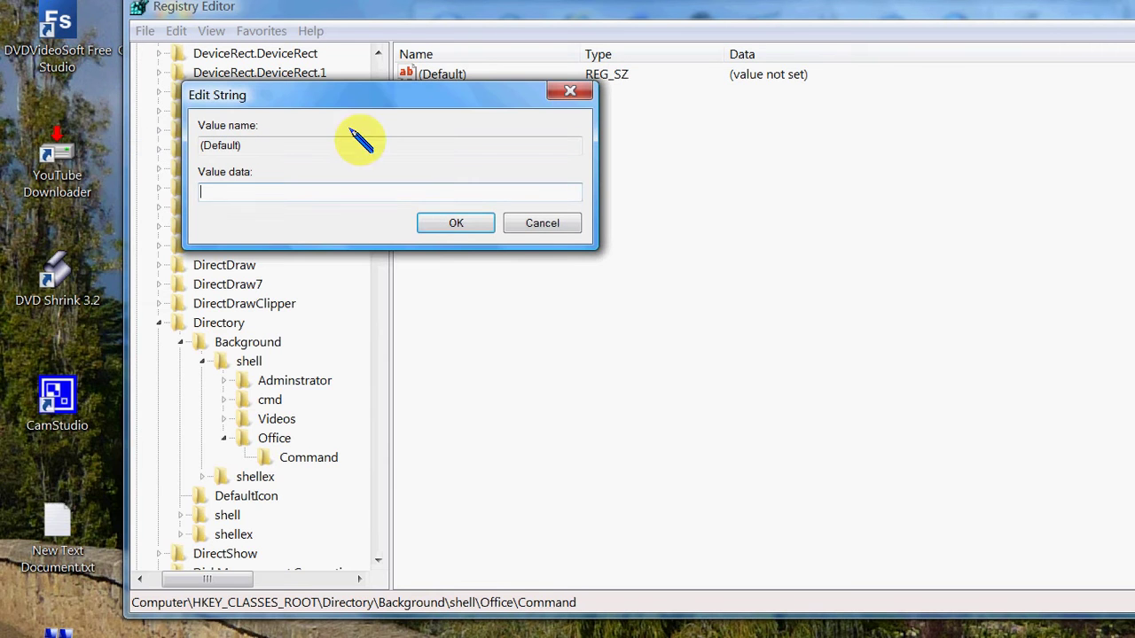
pyautogui.hotkey('shift', 'F10')
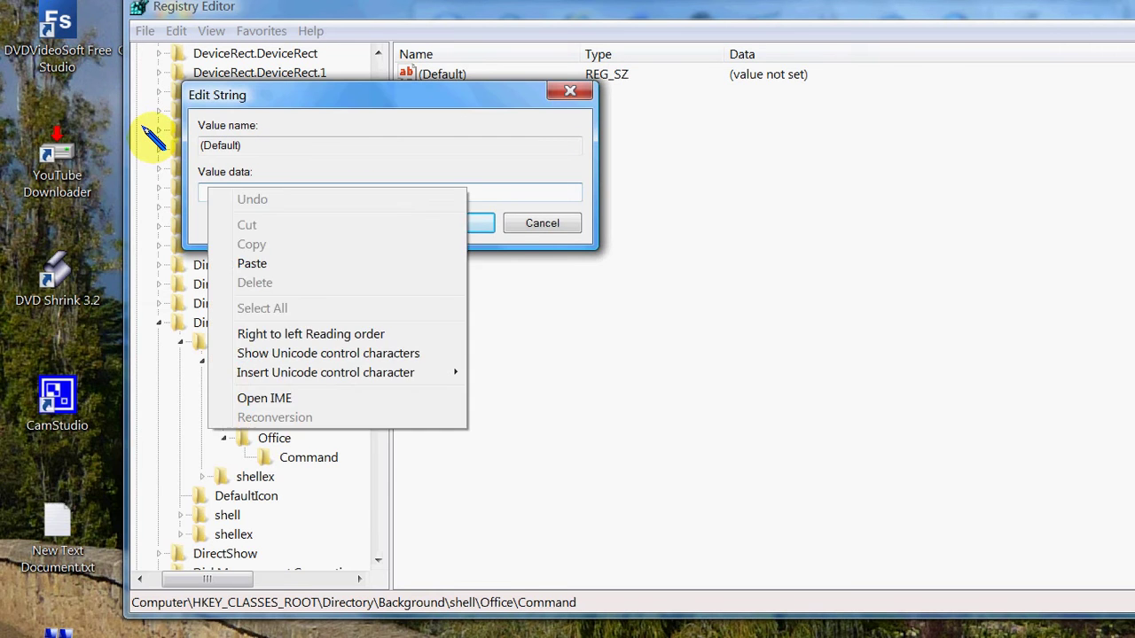
pyautogui.press('Down')
pyautogui.press('Down')
pyautogui.press('Down')
pyautogui.press('Down')
pyautogui.press('Return')
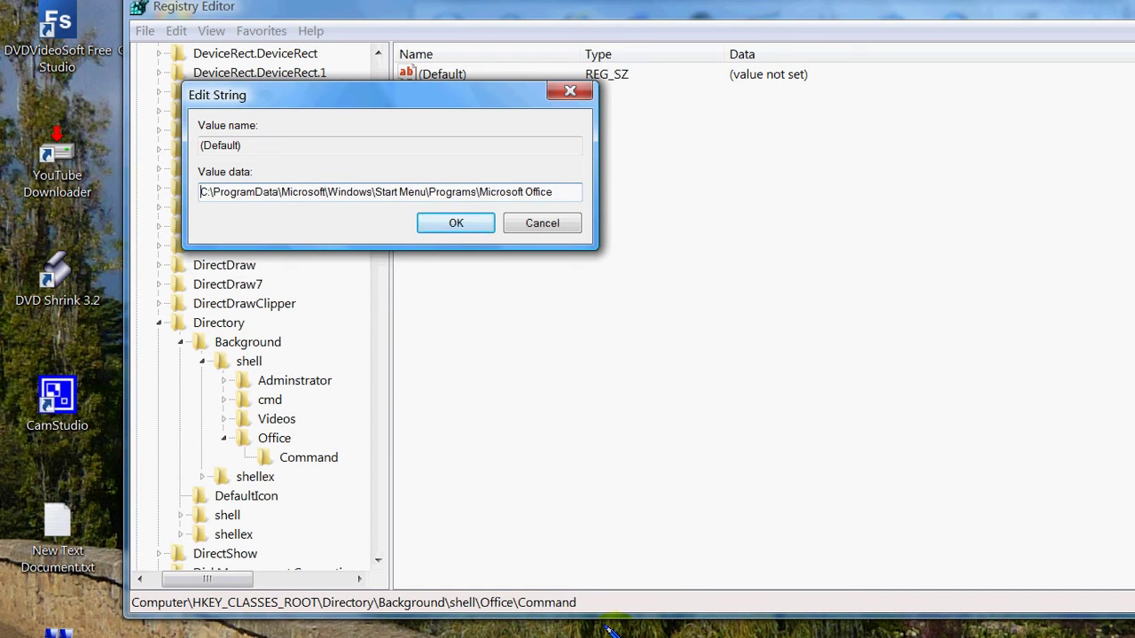
pyautogui.write('exp')
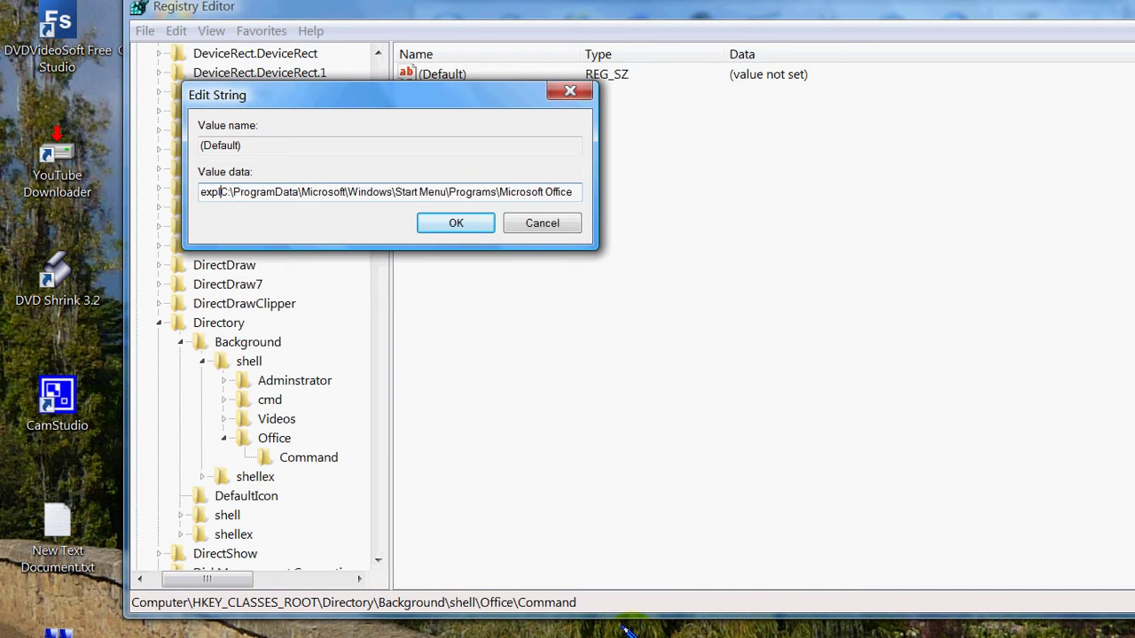
pyautogui.write('lorer')
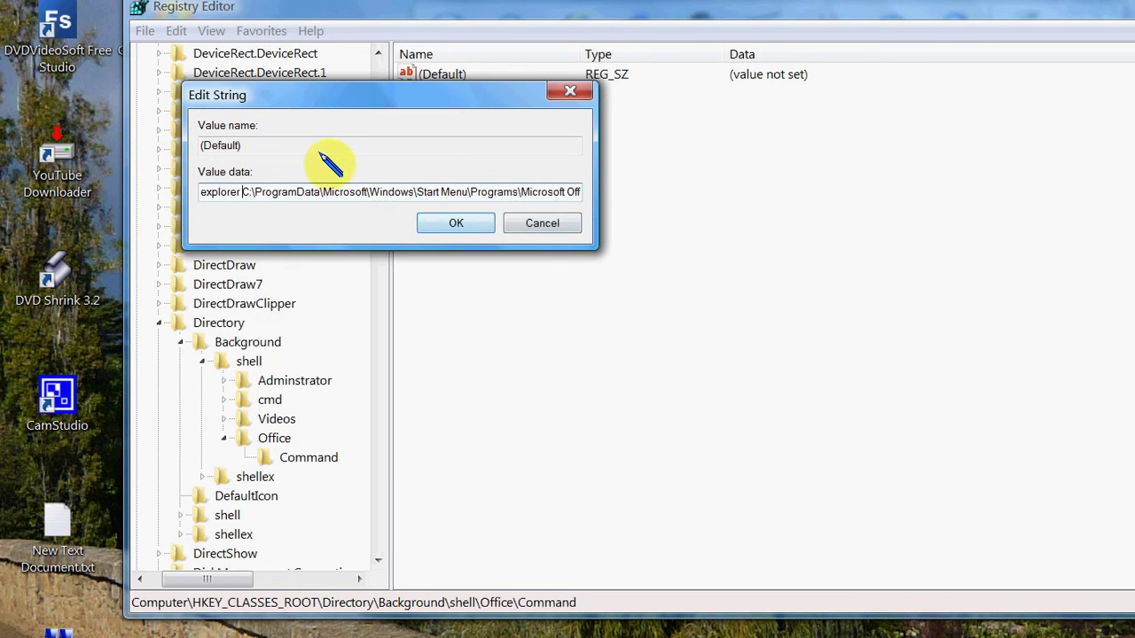
pyautogui.press('Return')
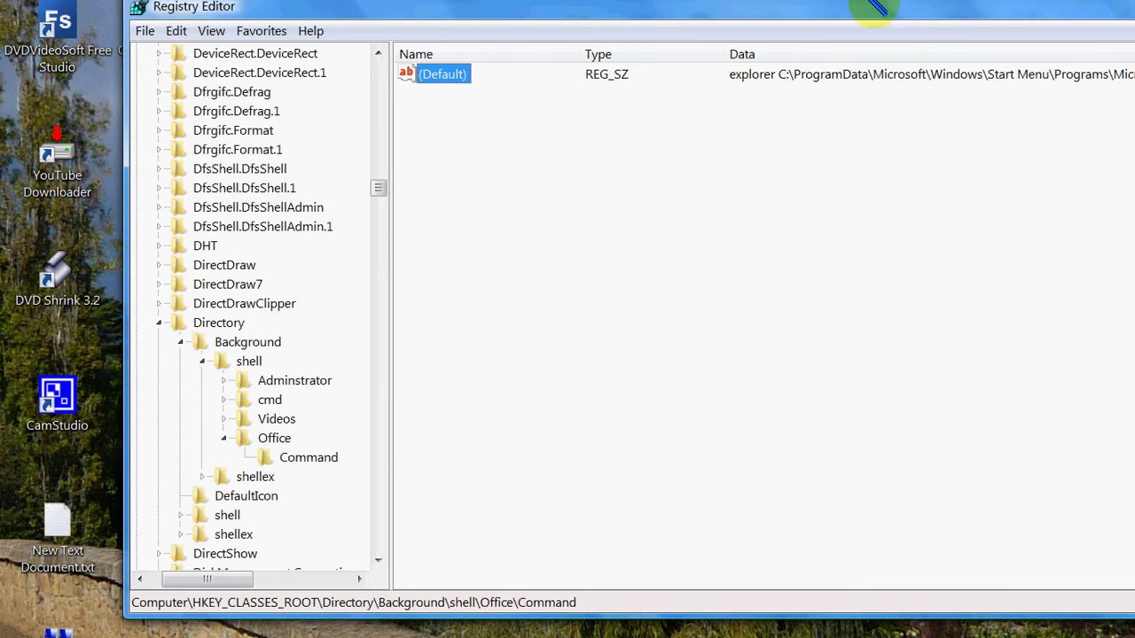
# Close Registry Editor and choose the new Office entry from the desktop right-click menu.
pyautogui.hotkey('alt', 'F4')
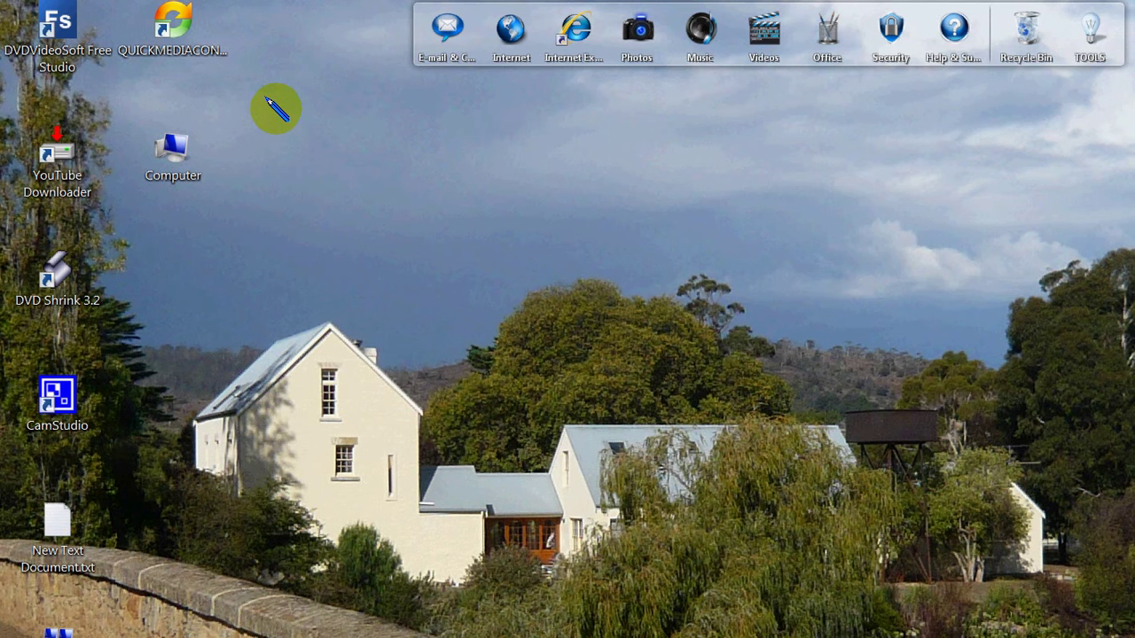
pyautogui.rightClick(372, 149)
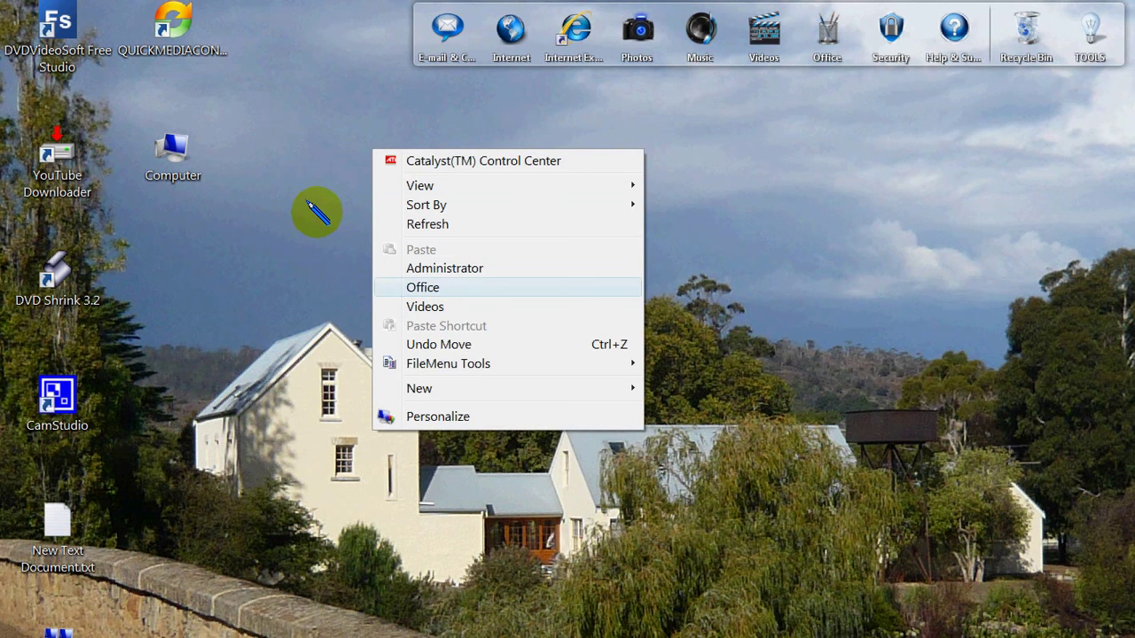
pyautogui.press('Return')
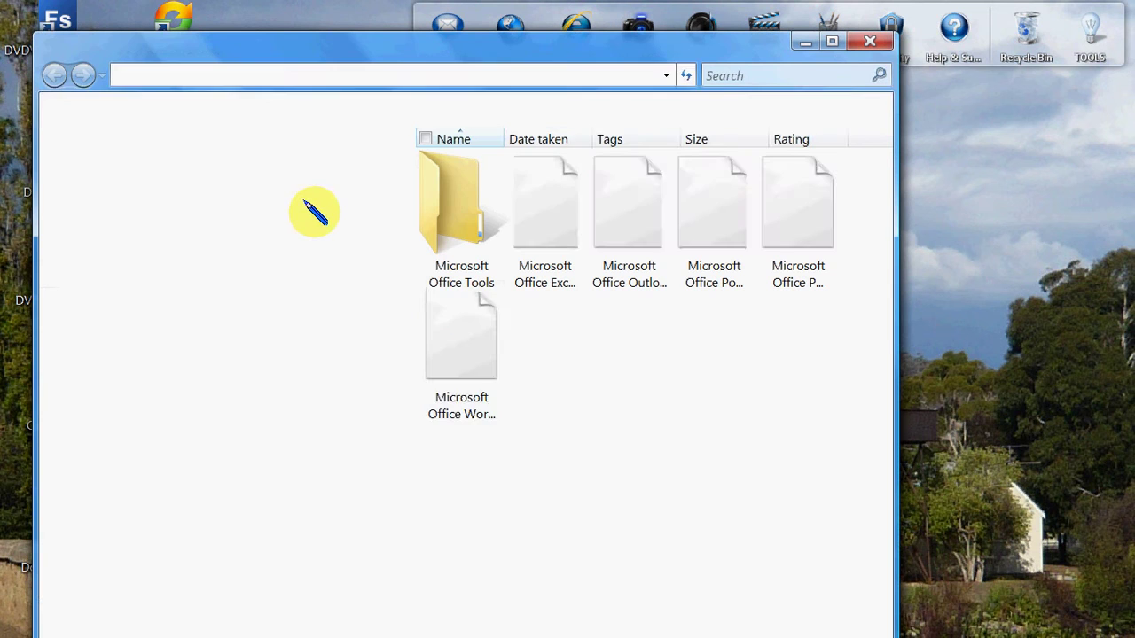